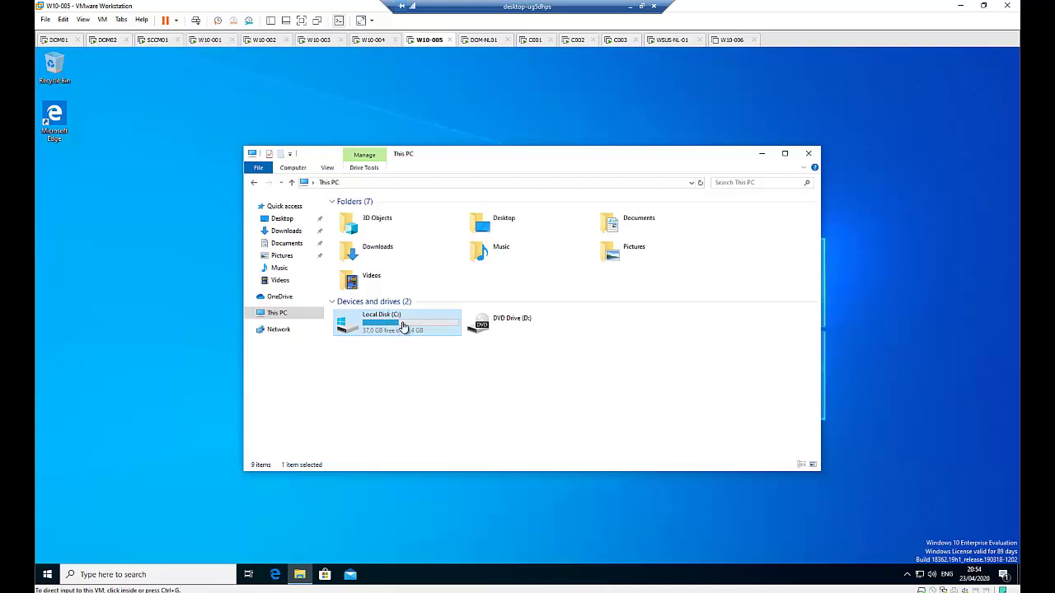
- Try Turn on BitLocker for Local Disk (C:), see the TPM error, then go to DOM01
{"action": "left_click", "coordinate": [402, 326]}
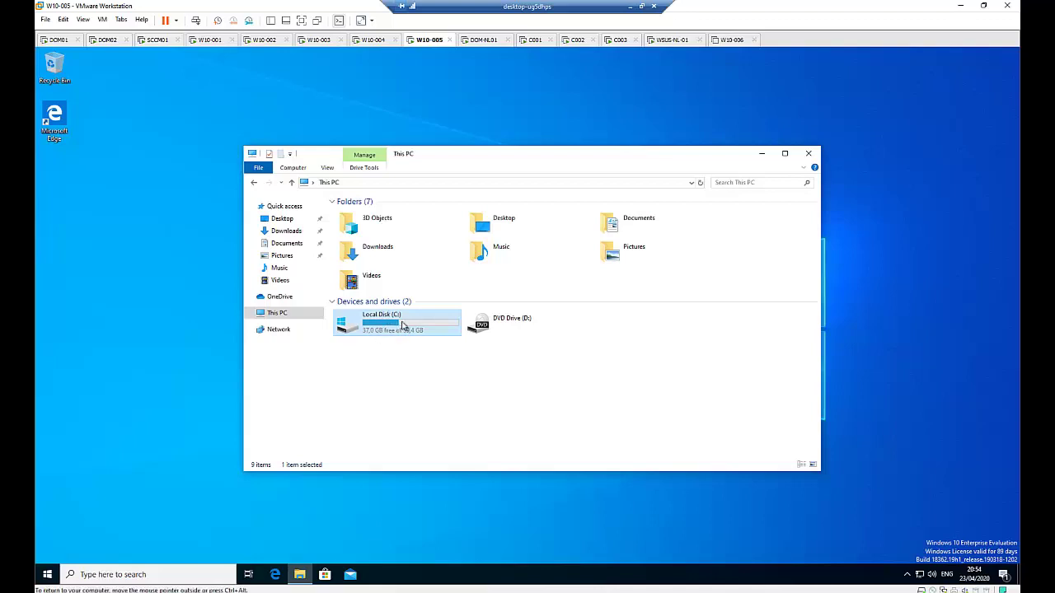
{"action": "right_click", "coordinate": [402, 326]}
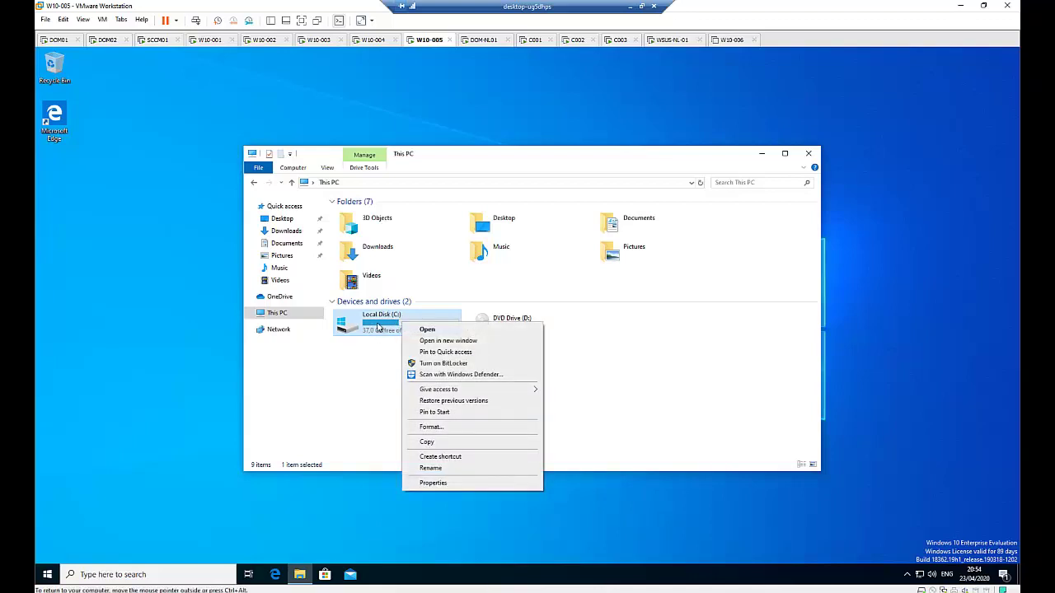
{"action": "left_click", "coordinate": [445, 363]}
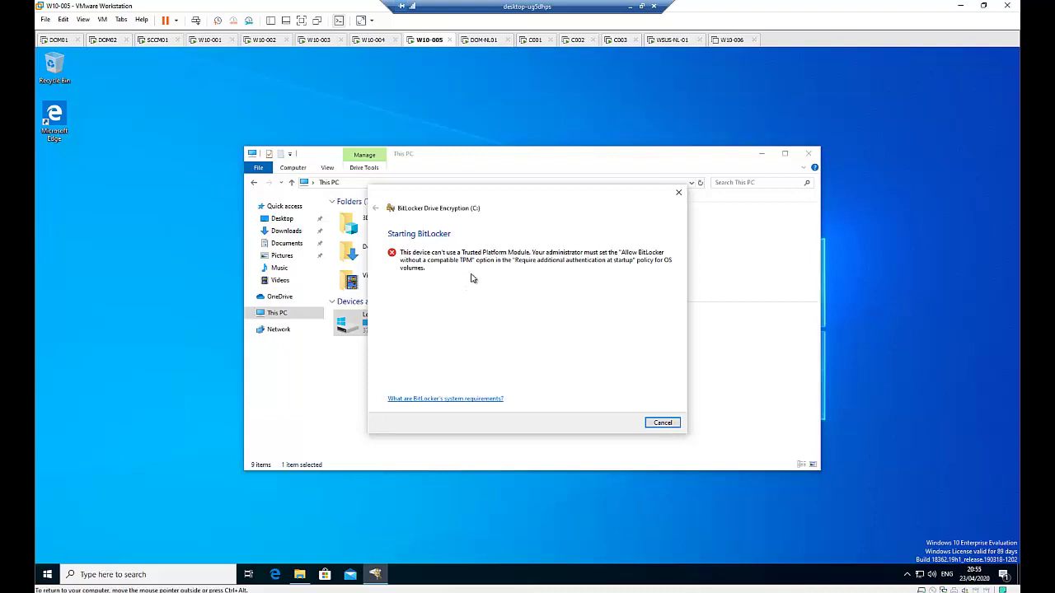
{"action": "left_click", "coordinate": [59, 41]}
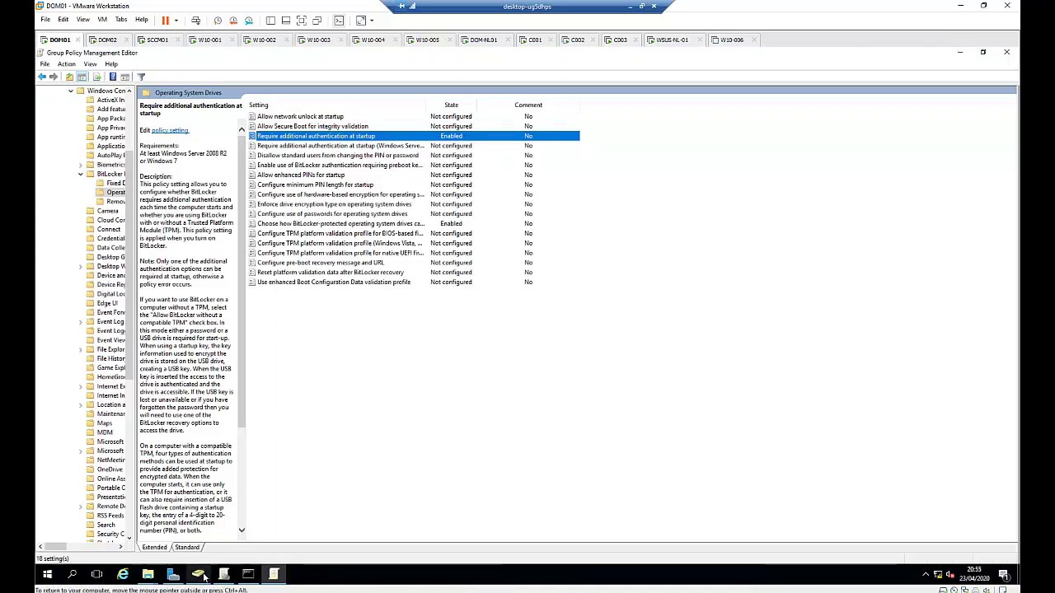
- Return to Group Policy Management Editor and widen the tree pane to show BitLocker's Operating System Drives
{"action": "mouse_move", "coordinate": [204, 577]}
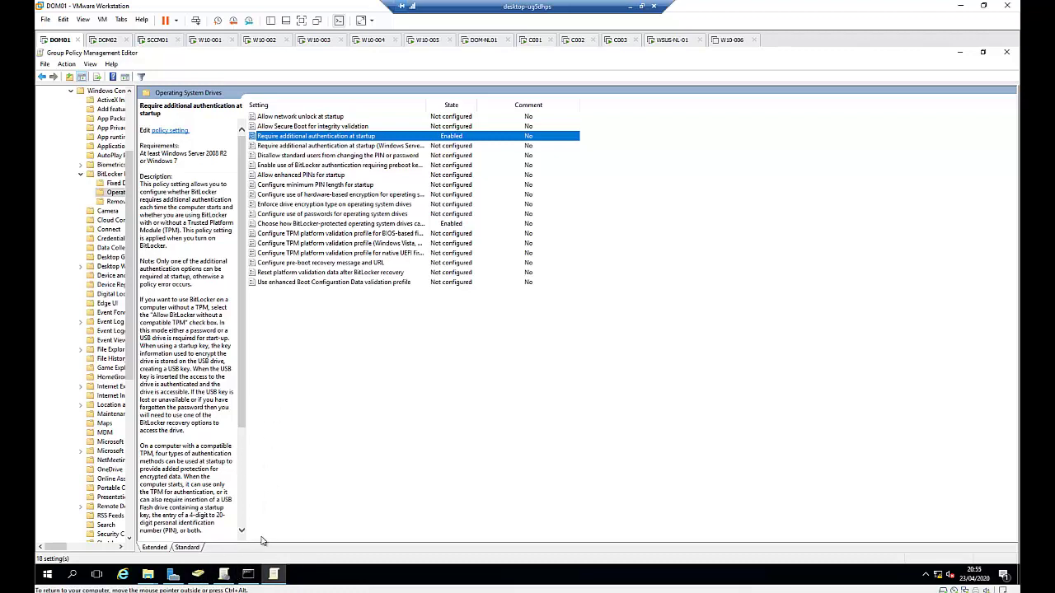
{"action": "left_click", "coordinate": [200, 575]}
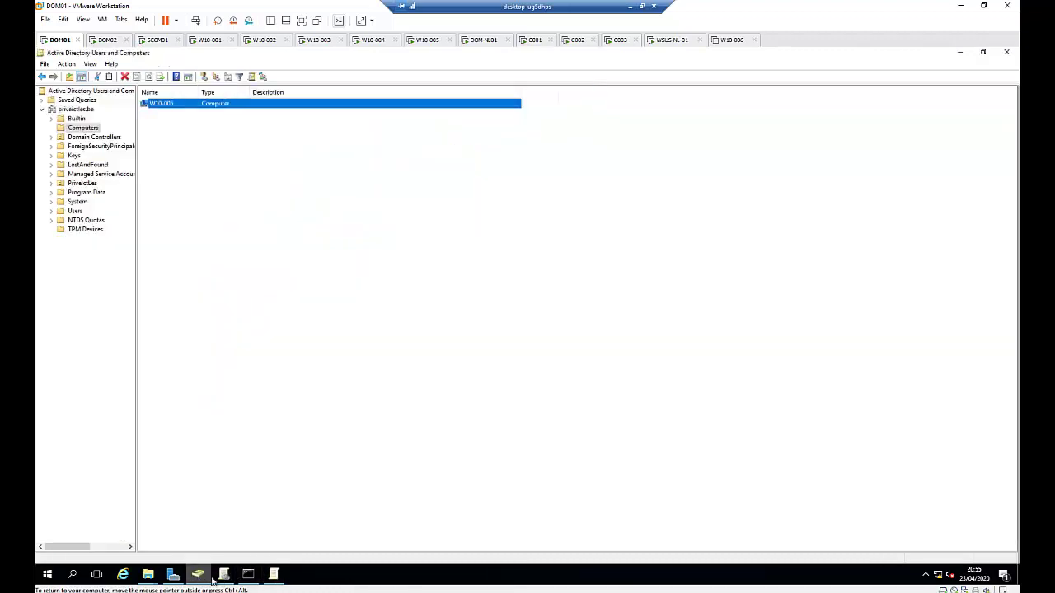
{"action": "left_click", "coordinate": [223, 575]}
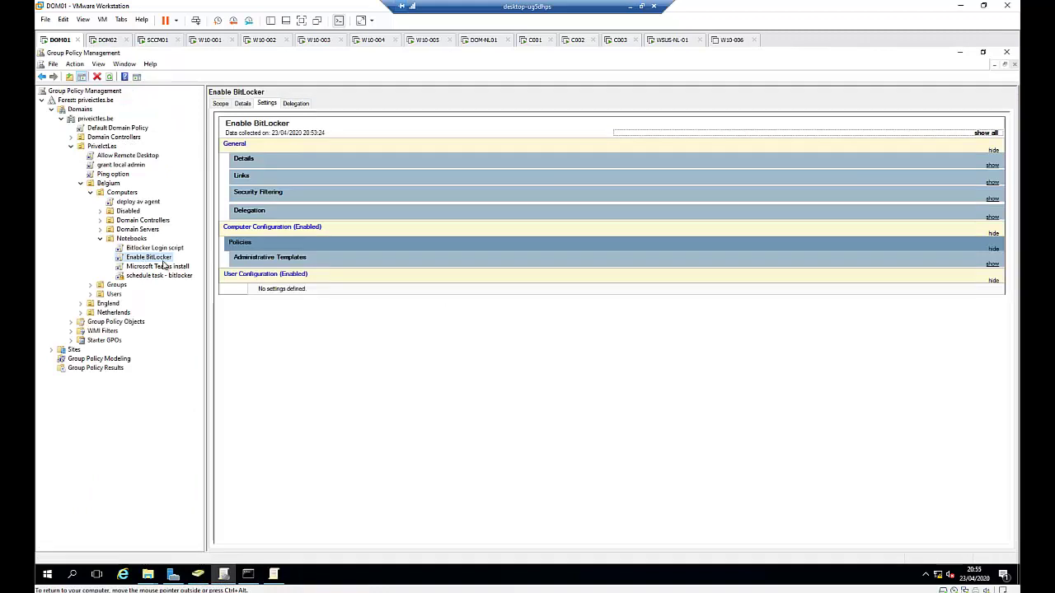
{"action": "left_click", "coordinate": [274, 574]}
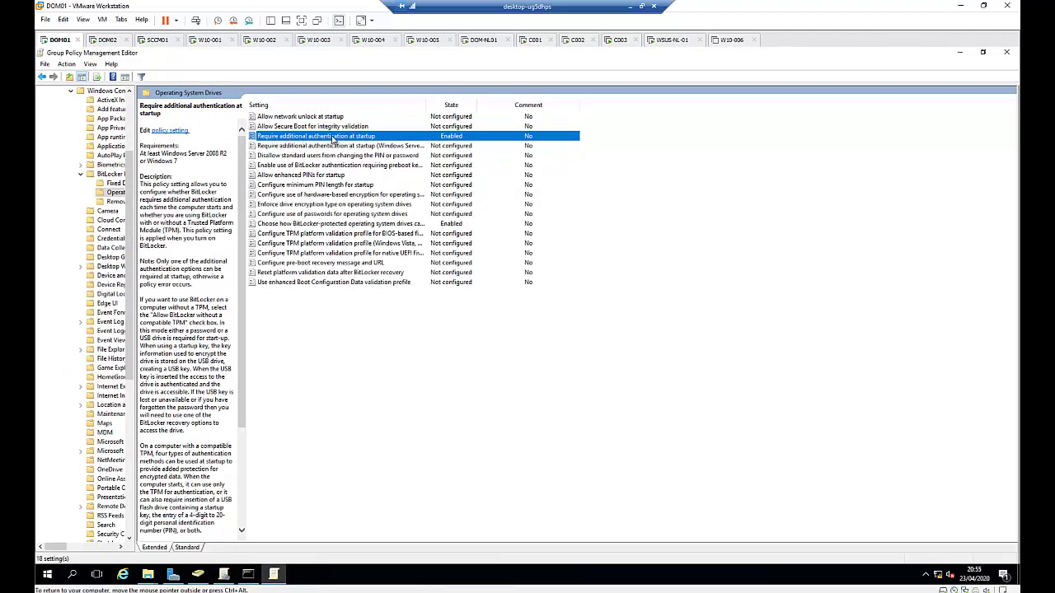
{"action": "left_click_drag", "start_coordinate": [133, 148], "coordinate": [268, 100]}
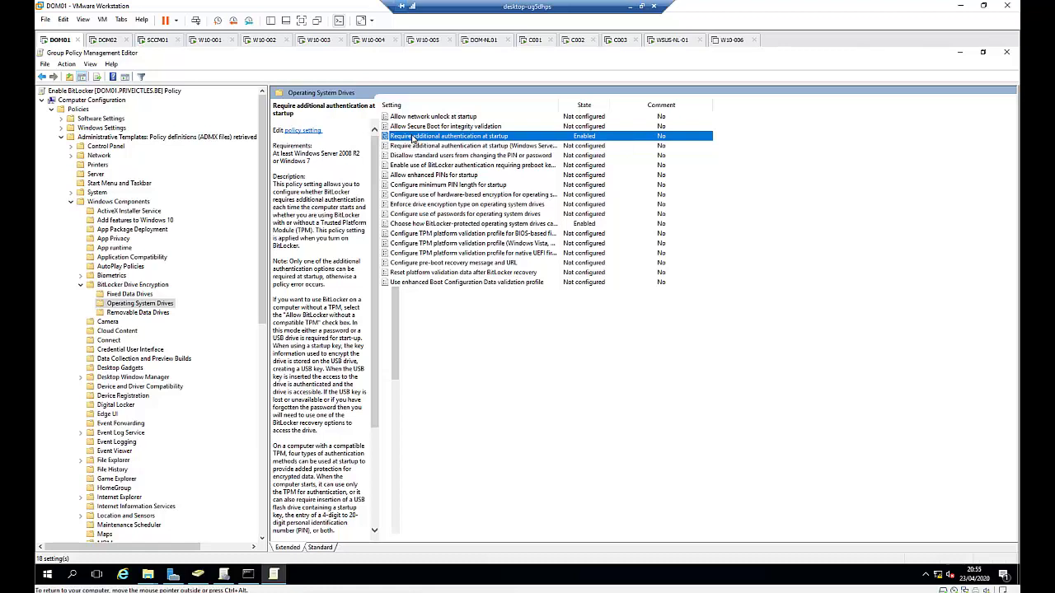
- Set Require additional authentication at startup to allow TPM startup PIN, startup key, and key-and-PIN
{"action": "double_click", "coordinate": [413, 138]}
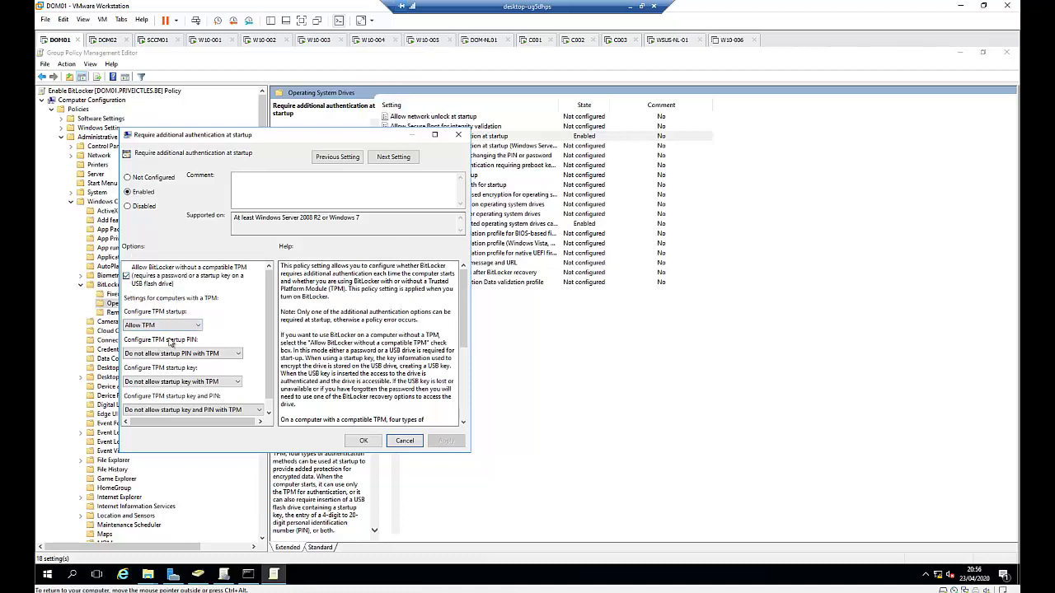
{"action": "left_click", "coordinate": [189, 356]}
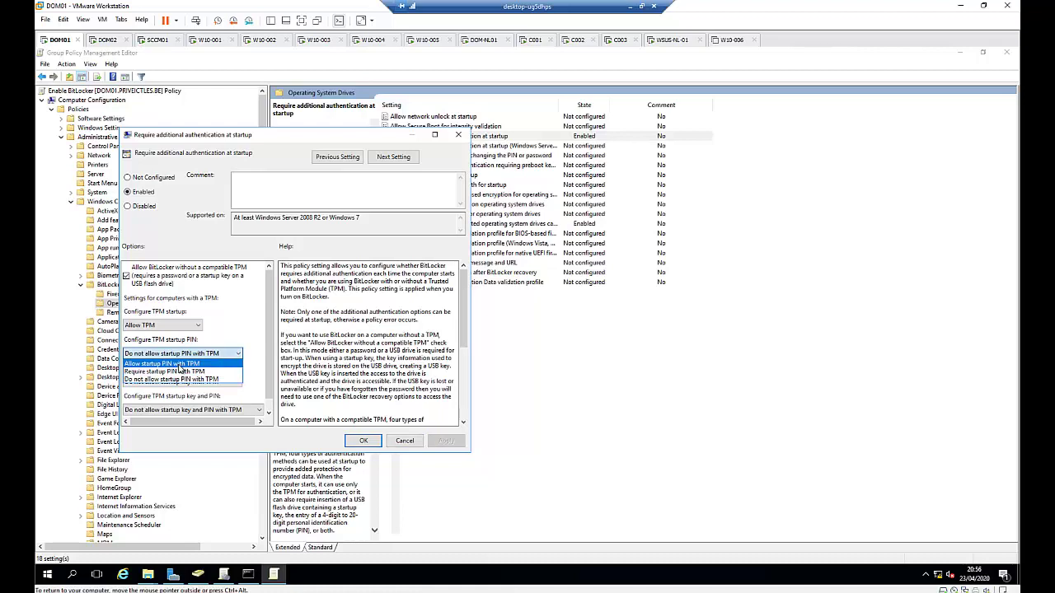
{"action": "left_click", "coordinate": [179, 365]}
{"action": "left_click", "coordinate": [198, 382]}
{"action": "left_click", "coordinate": [198, 391]}
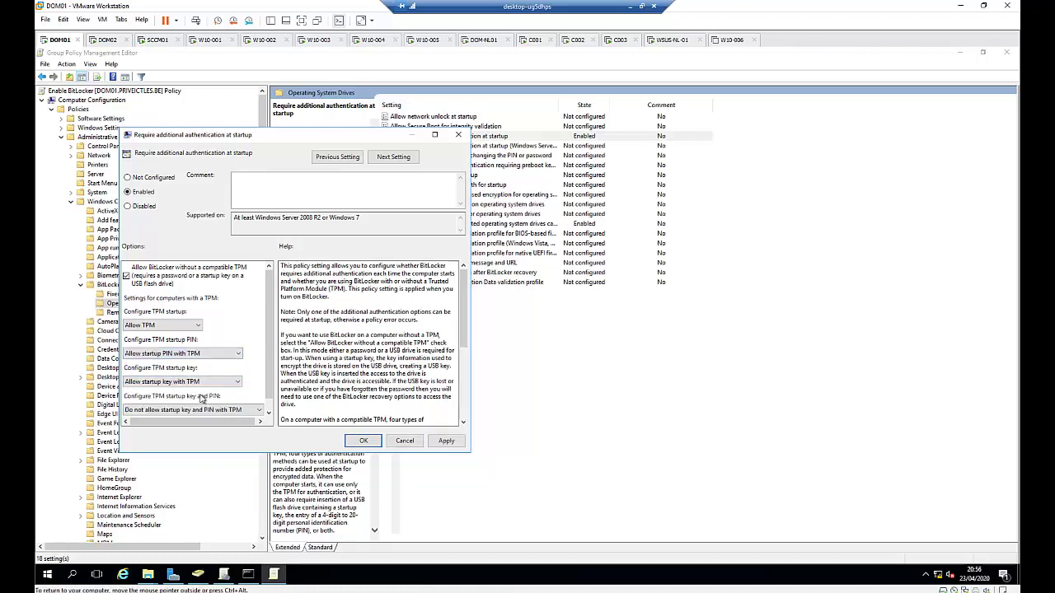
{"action": "left_click", "coordinate": [195, 409]}
{"action": "left_click", "coordinate": [189, 424]}
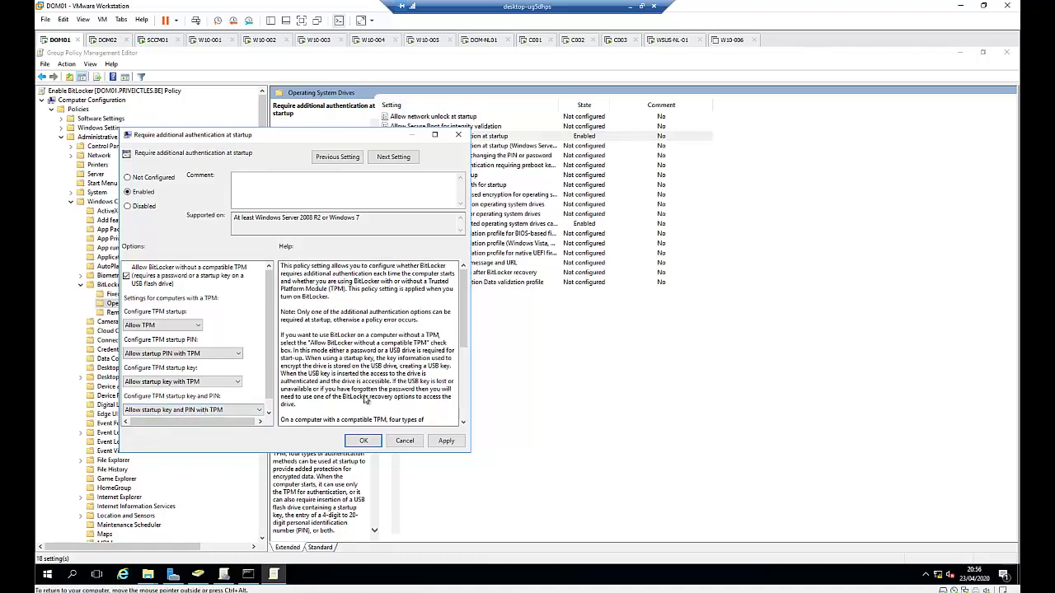
{"action": "left_click", "coordinate": [446, 441]}
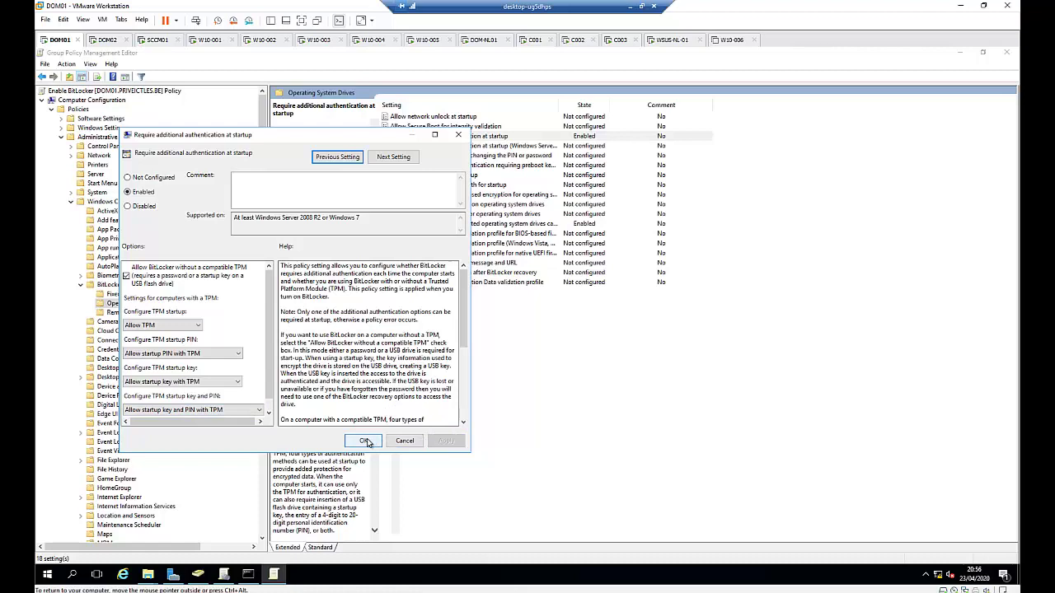
{"action": "left_click", "coordinate": [365, 441]}
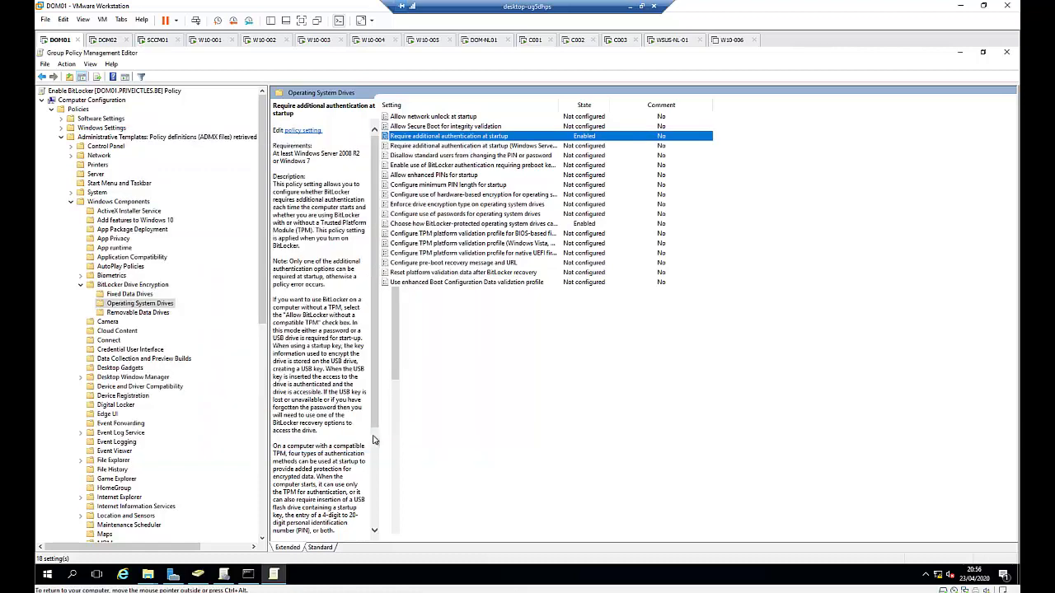
- Move W10-005 into the Notebooks OU under PrivateLes > Belgium > Computers, confirming the move
{"action": "left_click", "coordinate": [959, 53]}
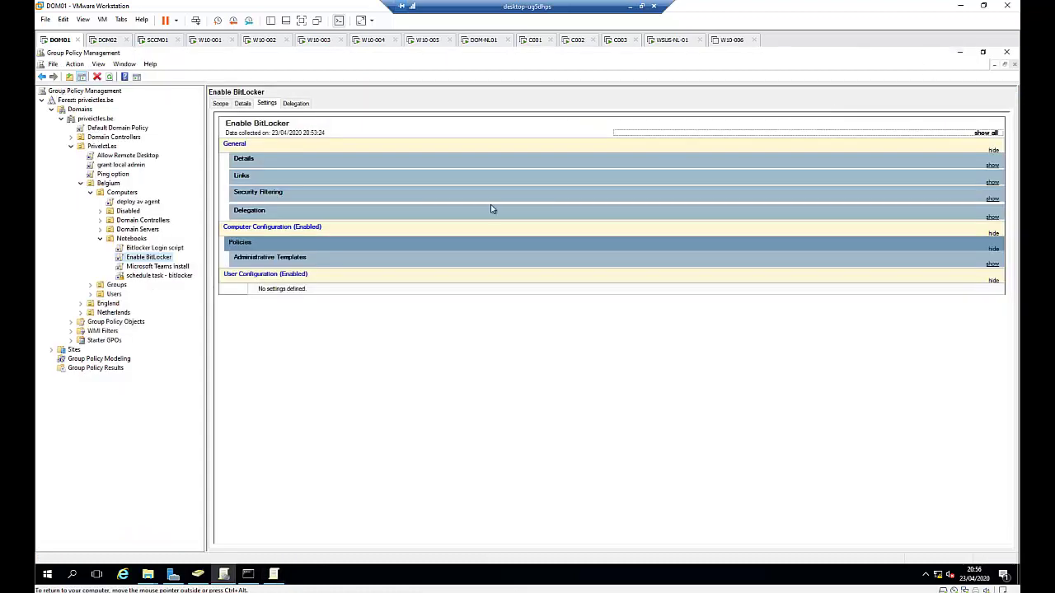
{"action": "left_click", "coordinate": [198, 574]}
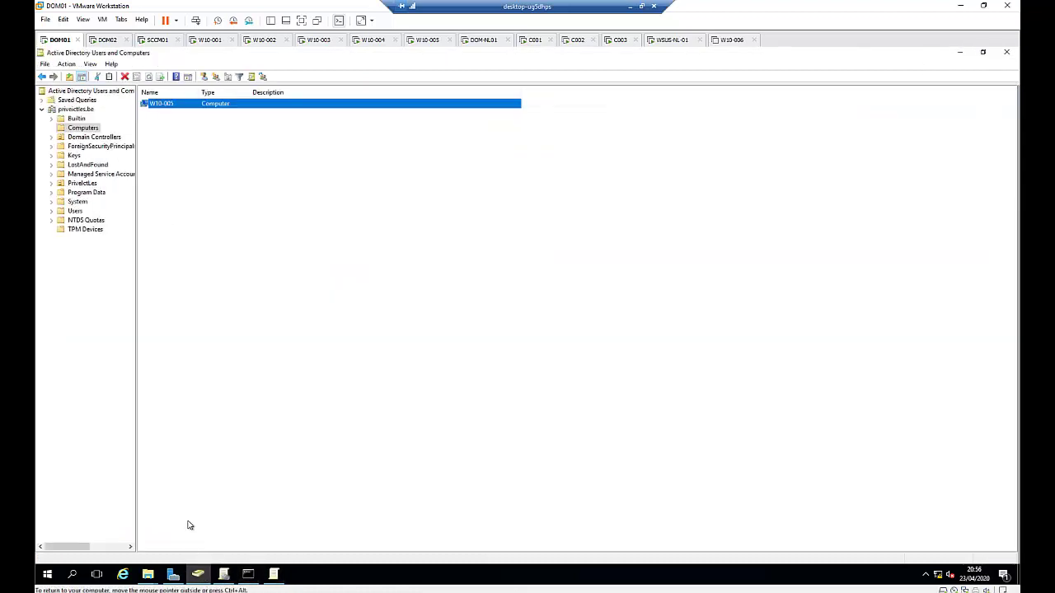
{"action": "left_click", "coordinate": [51, 183]}
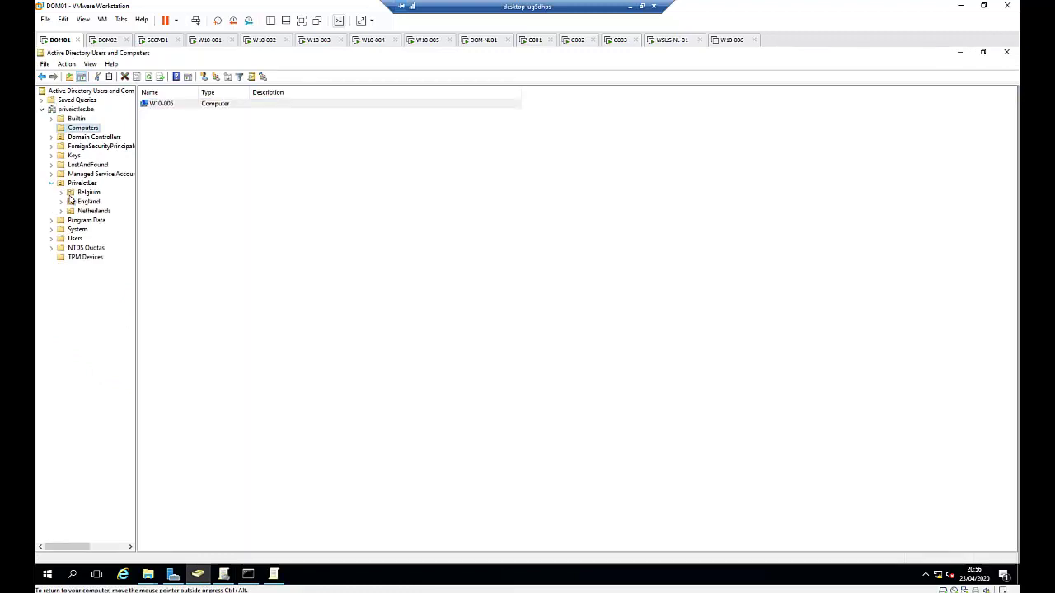
{"action": "left_click", "coordinate": [61, 193]}
{"action": "left_click", "coordinate": [71, 202]}
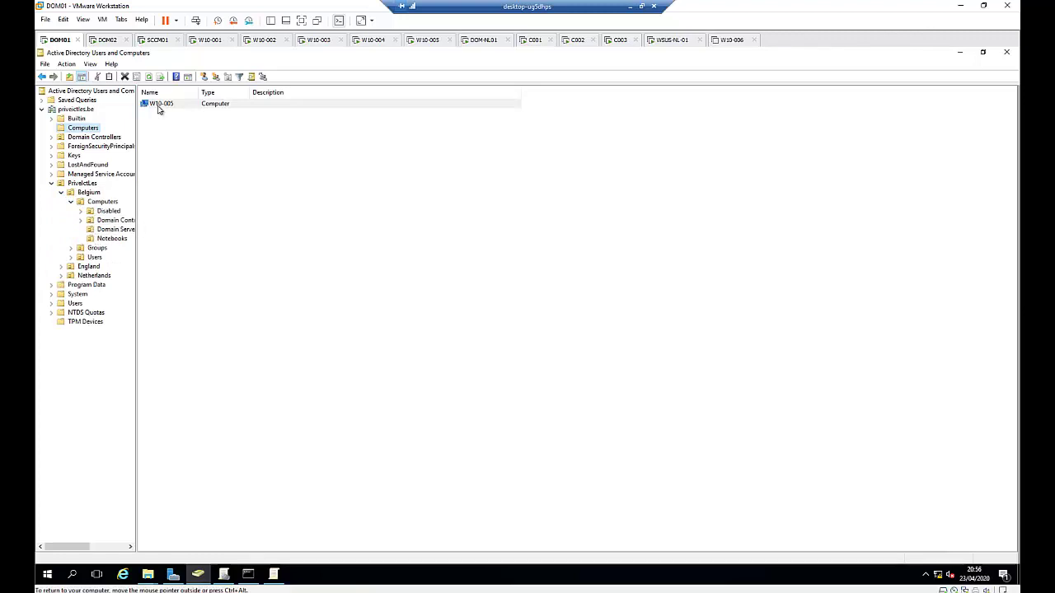
{"action": "left_click_drag", "start_coordinate": [161, 155], "coordinate": [119, 239]}
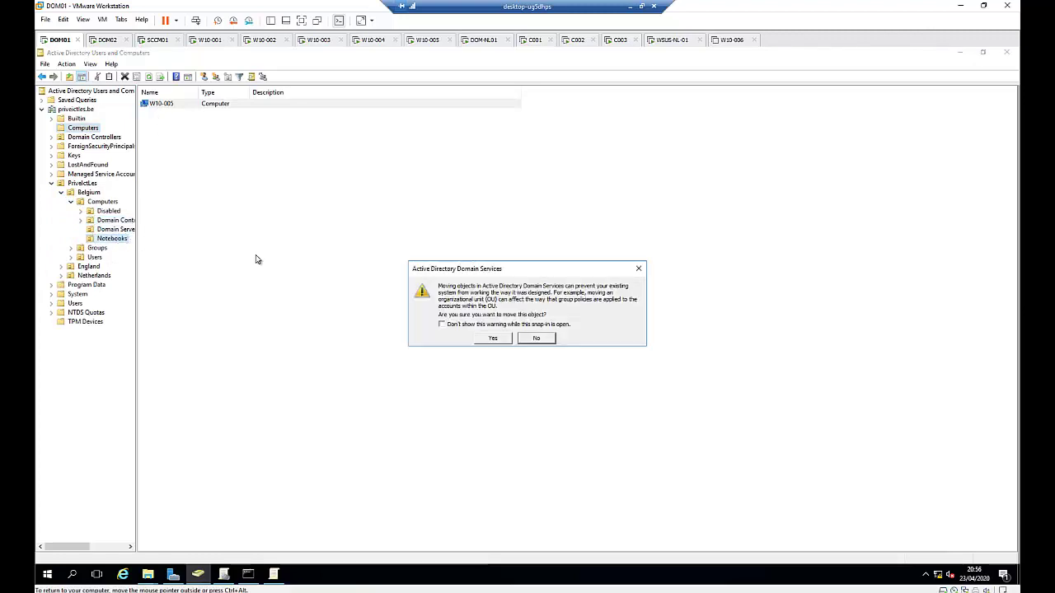
{"action": "left_click", "coordinate": [492, 339]}
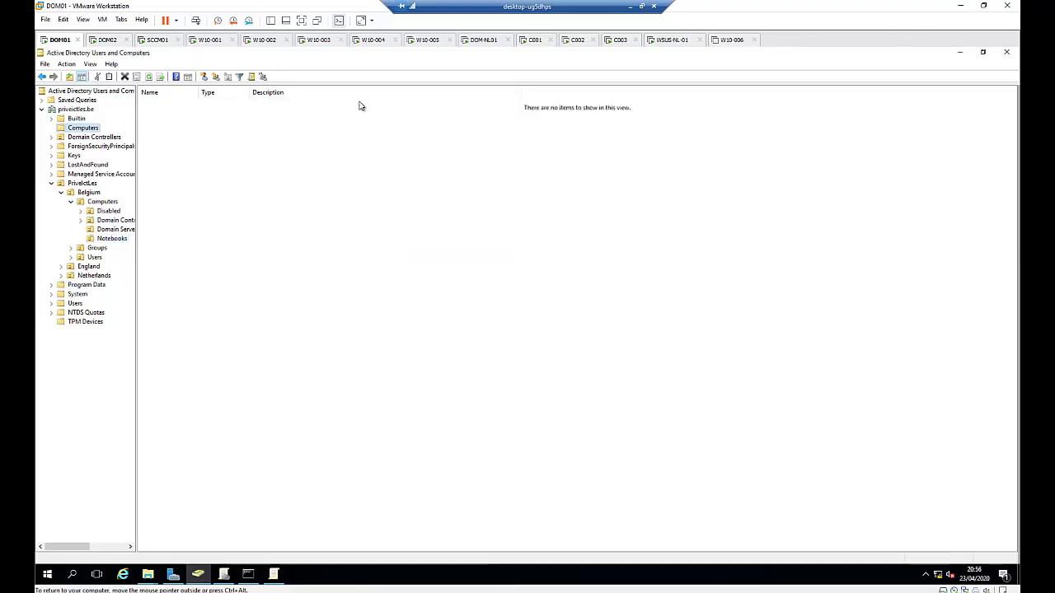
- On W10-005, dismiss the BitLocker TPM error and deselect the C: drive
{"action": "left_click", "coordinate": [412, 42]}
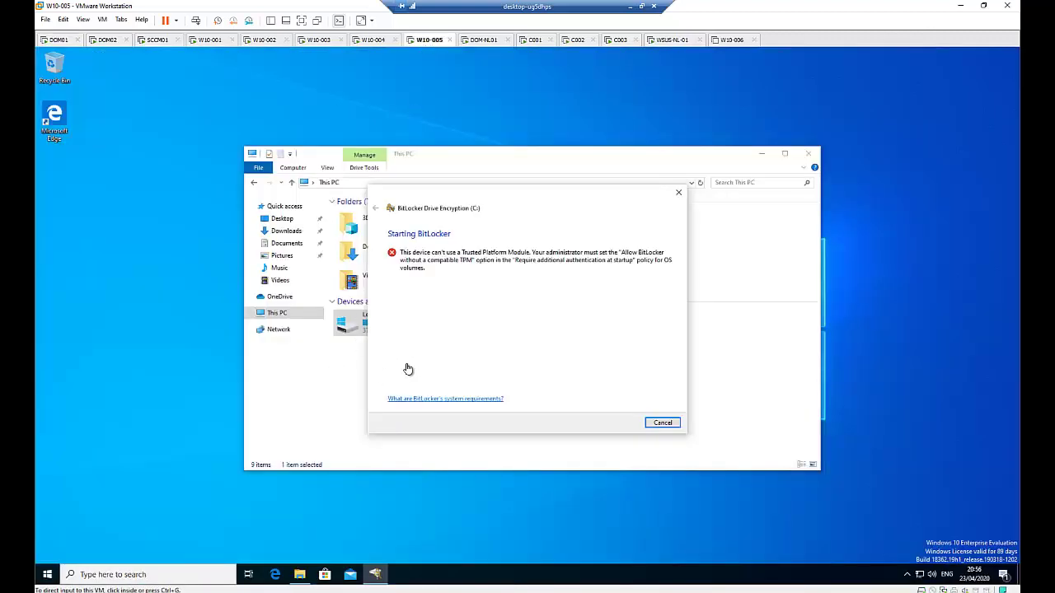
{"action": "left_click", "coordinate": [664, 424]}
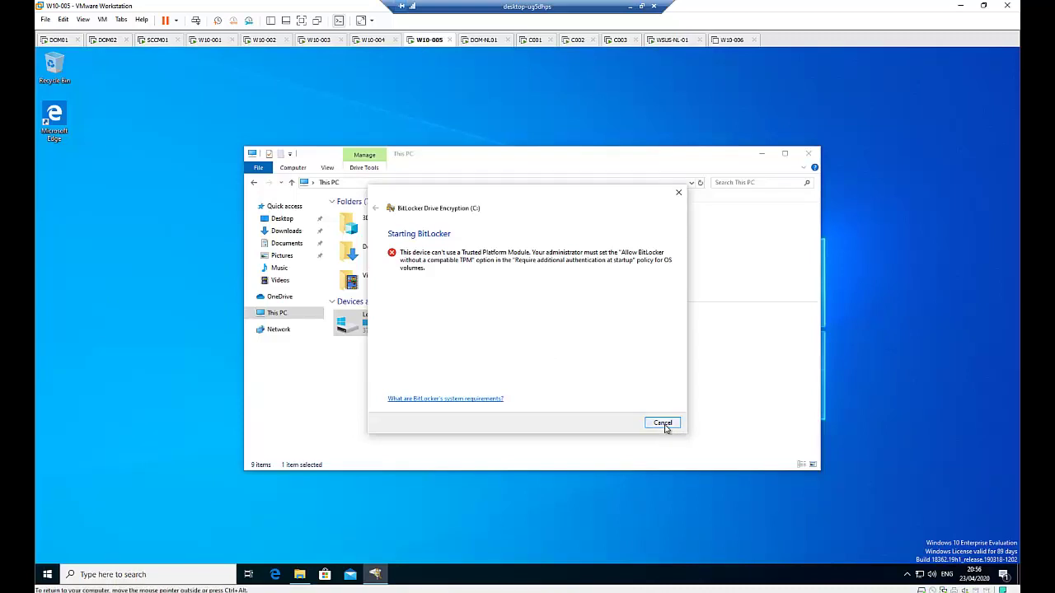
{"action": "left_click", "coordinate": [573, 423]}
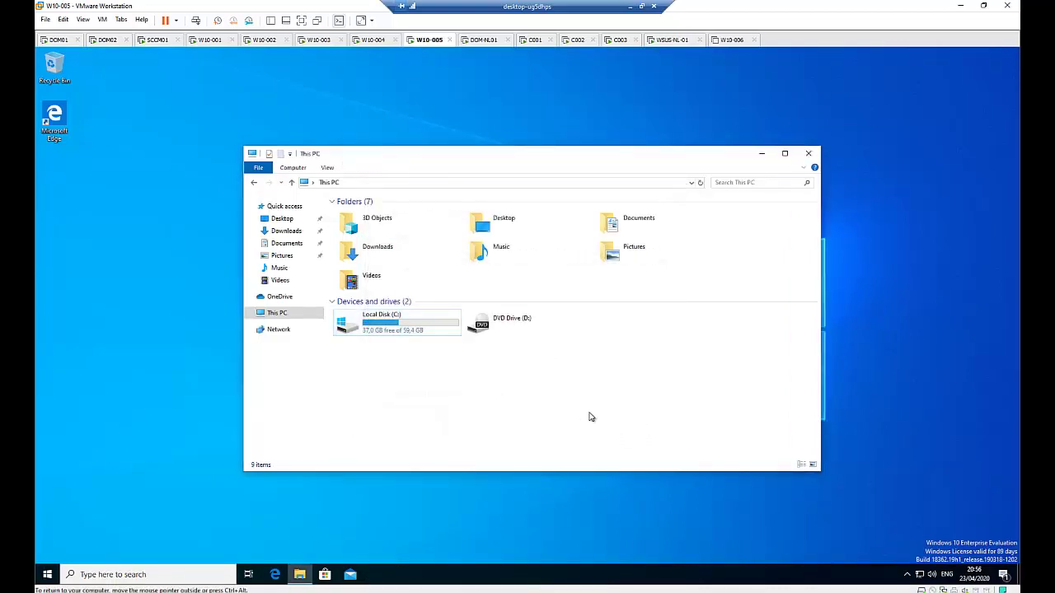
- Run gpupdate /force in Command Prompt and minimise the window once it finishes
{"action": "key", "text": "super+r"}
{"action": "type", "text": "cmd"}
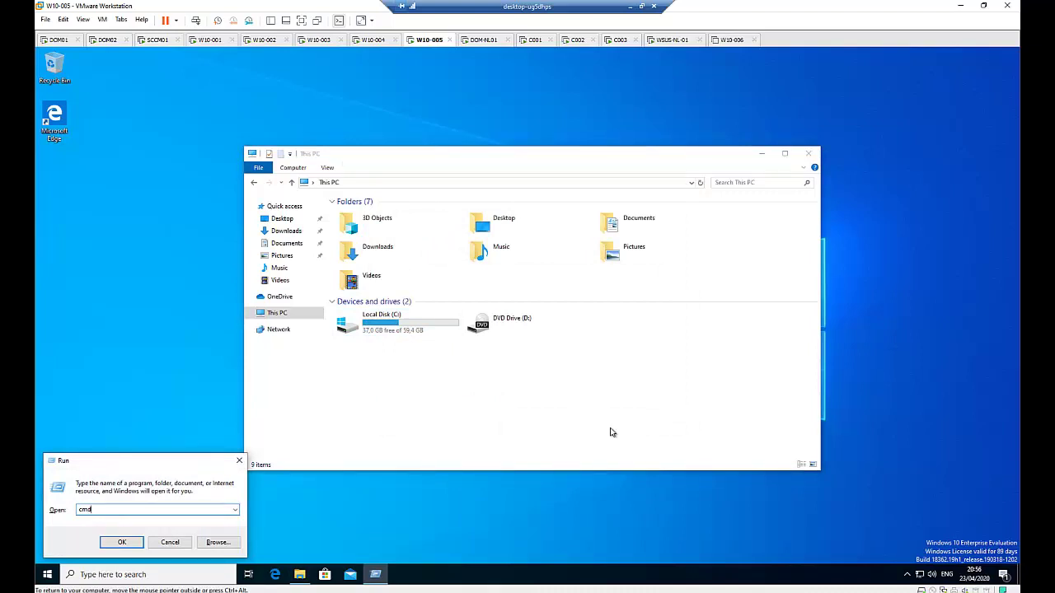
{"action": "key", "text": "Return"}
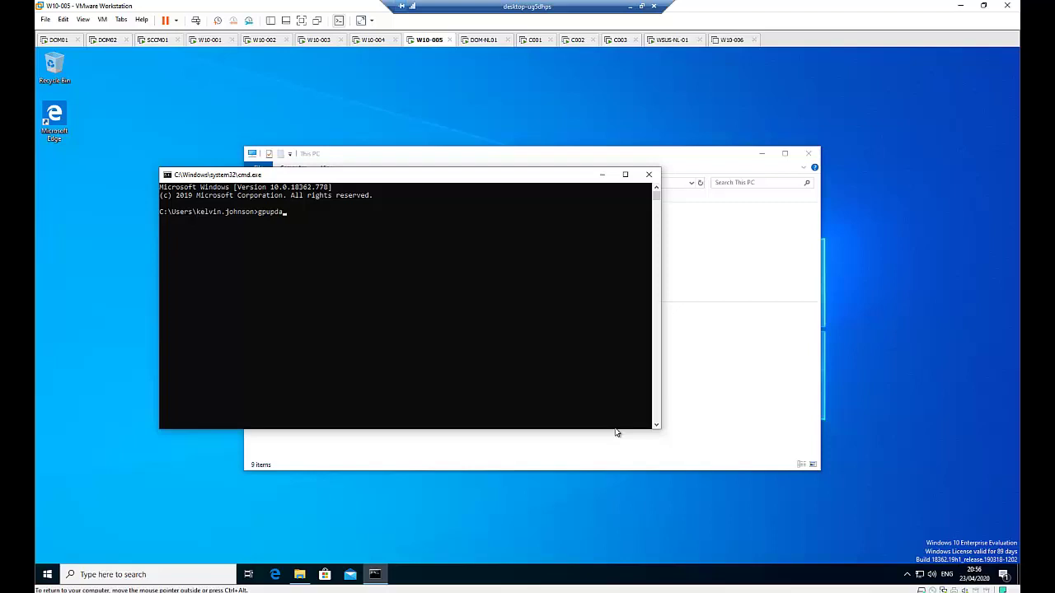
{"action": "type", "text": "gpupdate /force"}
{"action": "key", "text": "Return"}
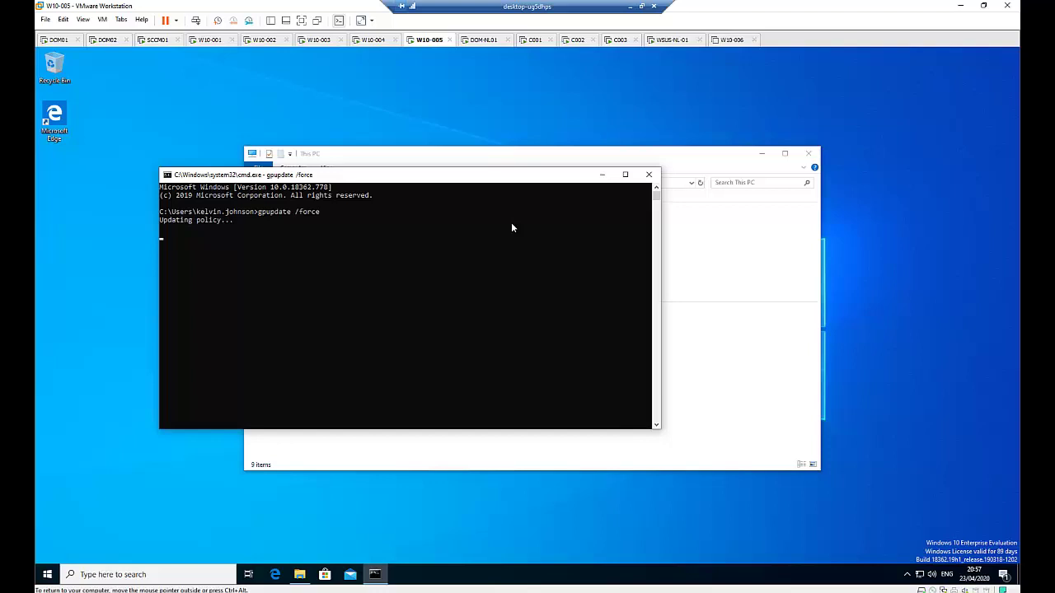
{"action": "left_click", "coordinate": [433, 314]}
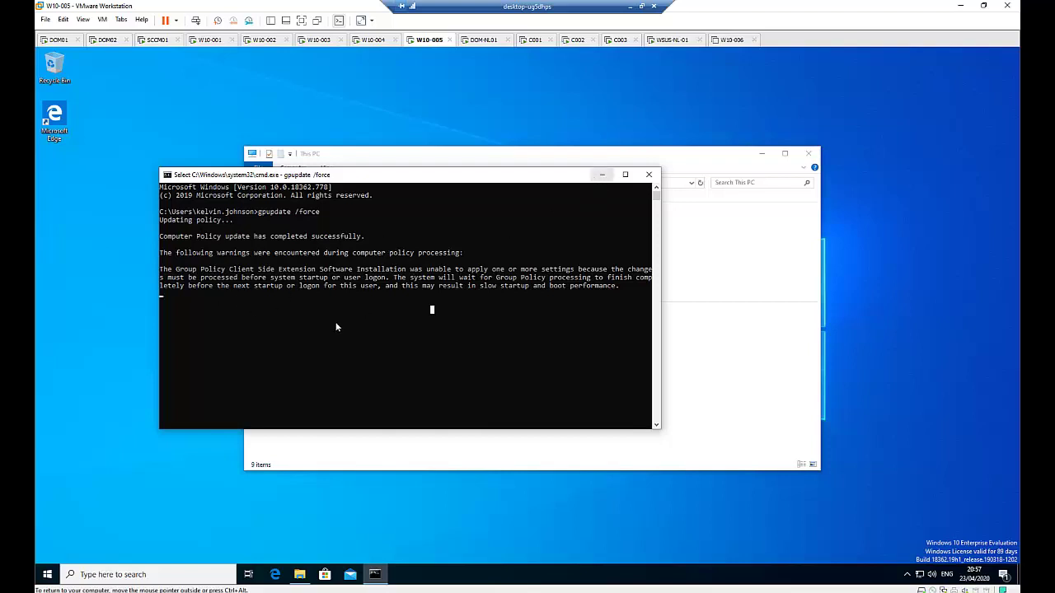
{"action": "left_click", "coordinate": [601, 174]}
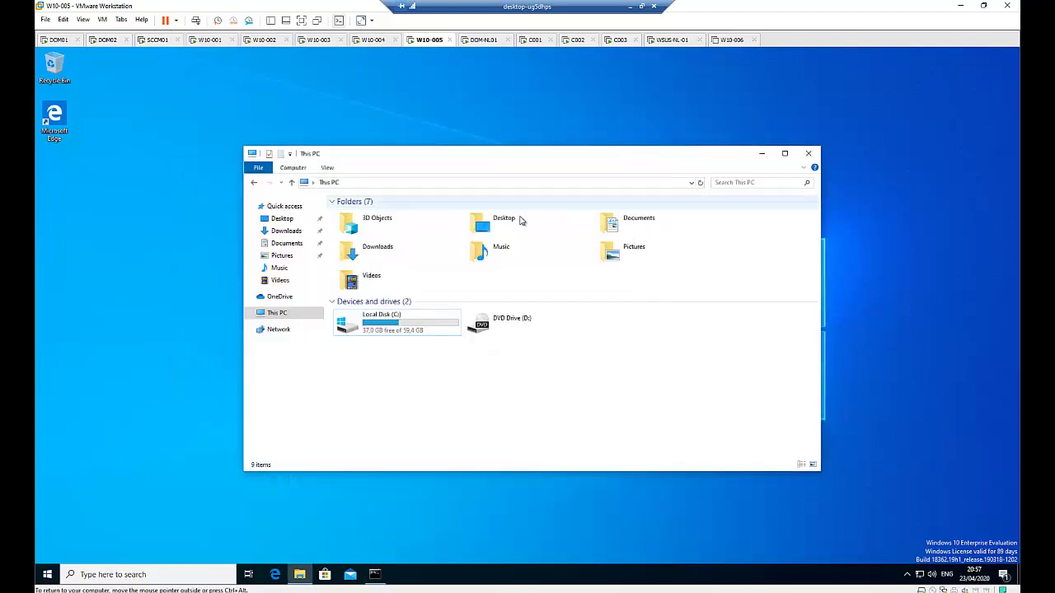
- Turn on BitLocker for Local Disk (C:) and choose unlocking at startup with a USB flash drive
{"action": "left_click", "coordinate": [402, 328]}
{"action": "right_click", "coordinate": [403, 327]}
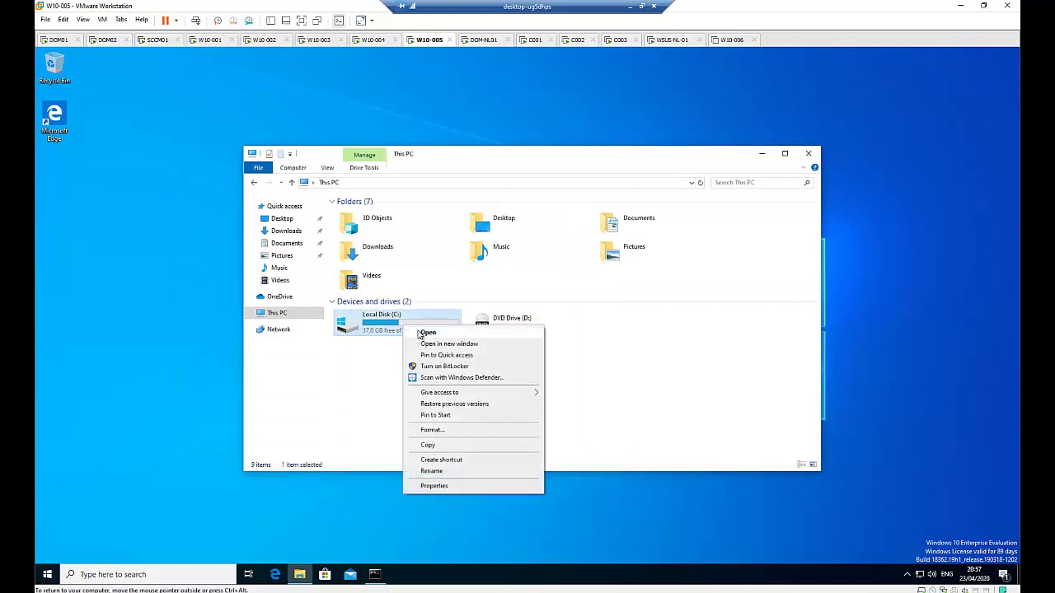
{"action": "left_click", "coordinate": [442, 366]}
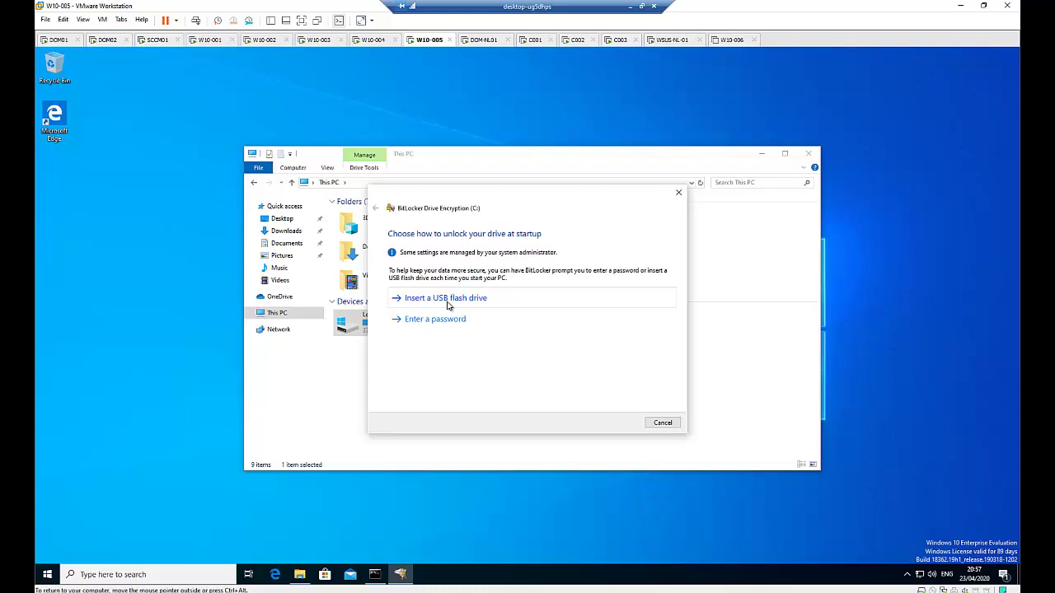
{"action": "left_click", "coordinate": [447, 301]}
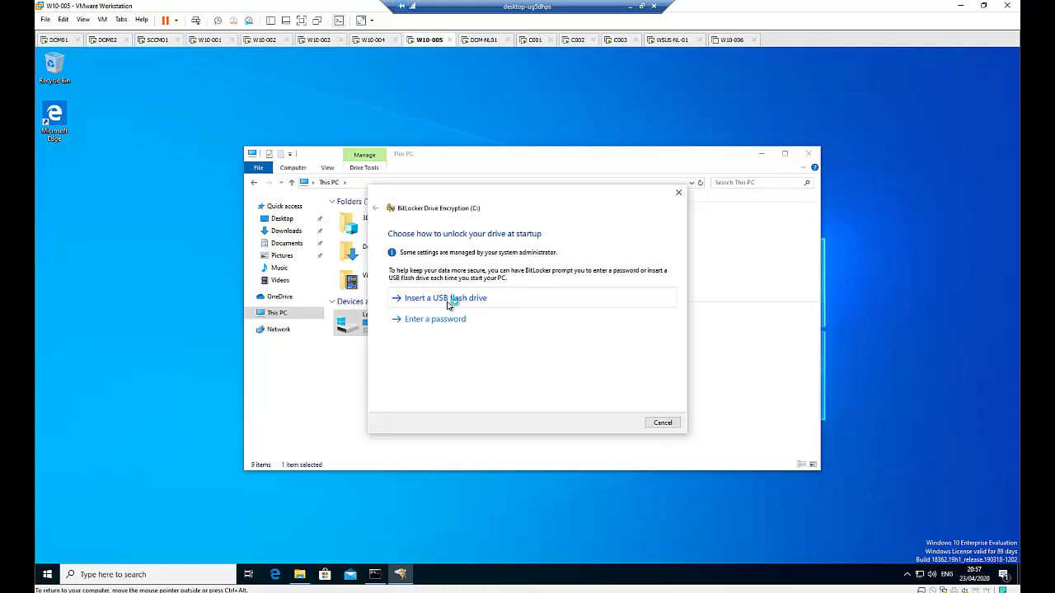